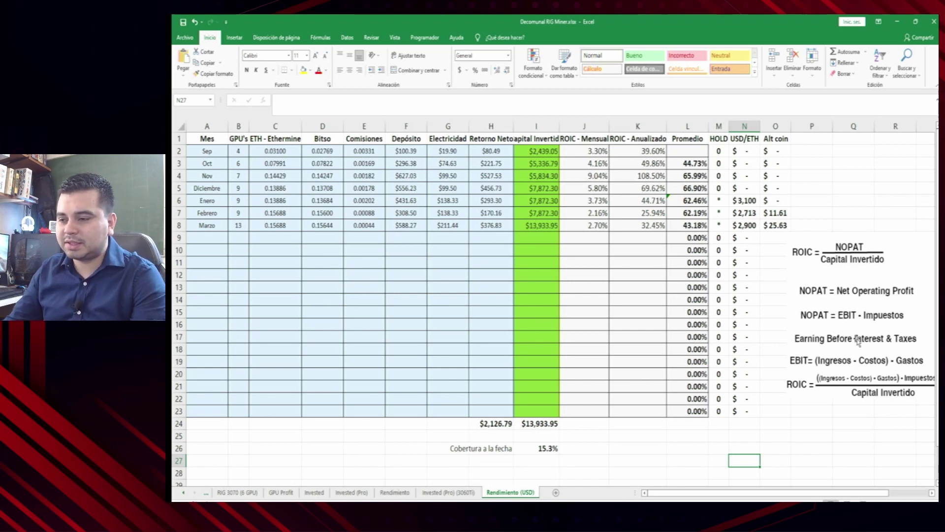
Review March's USD/ETH price and GPU count, and compare February and March for invested capital and Ethermine ETH.
left_click(744, 227)
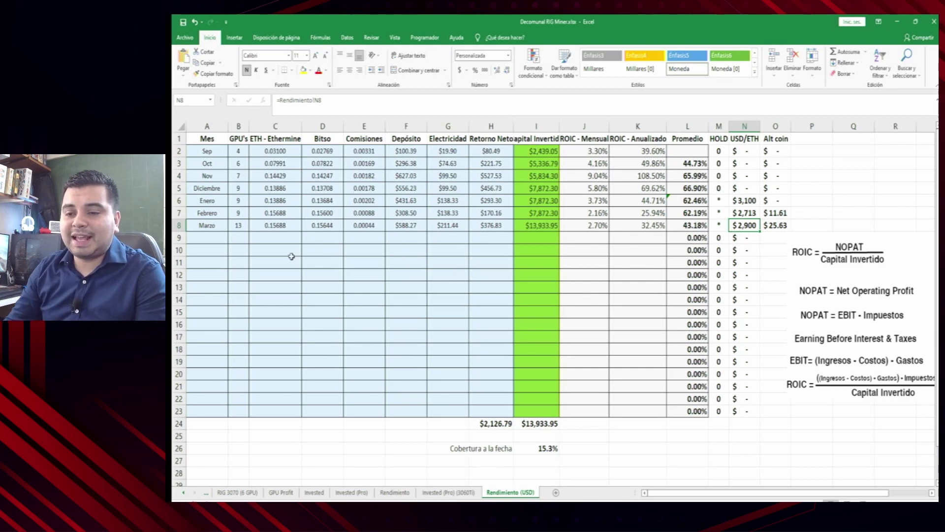
left_click(238, 225)
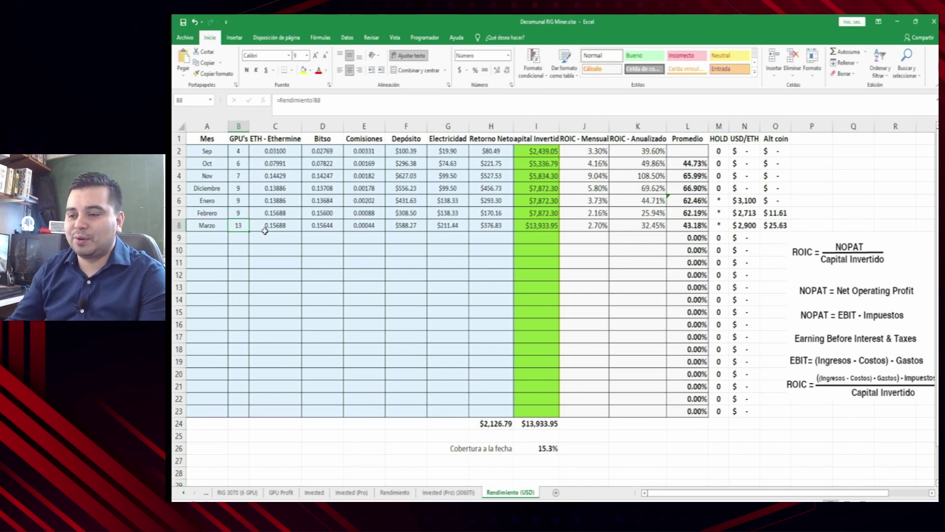
left_click_drag(528, 216, 532, 225)
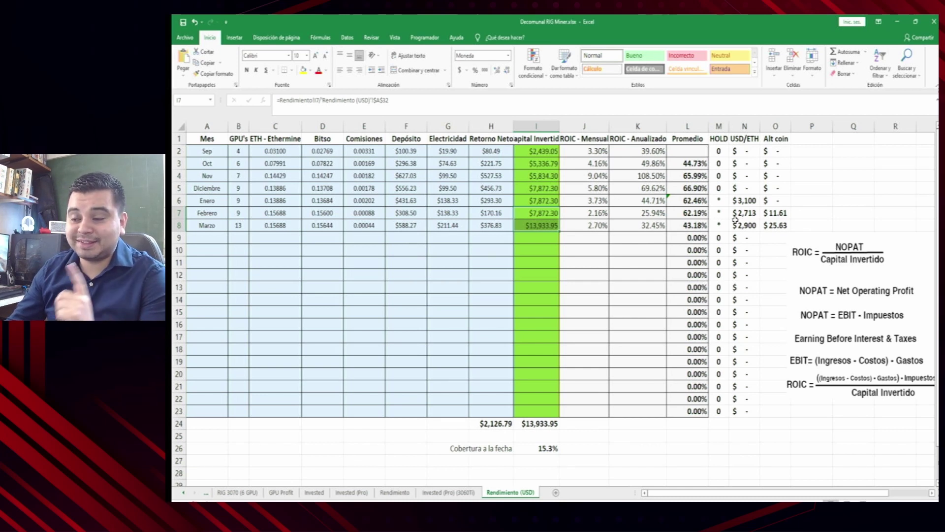
left_click(451, 264)
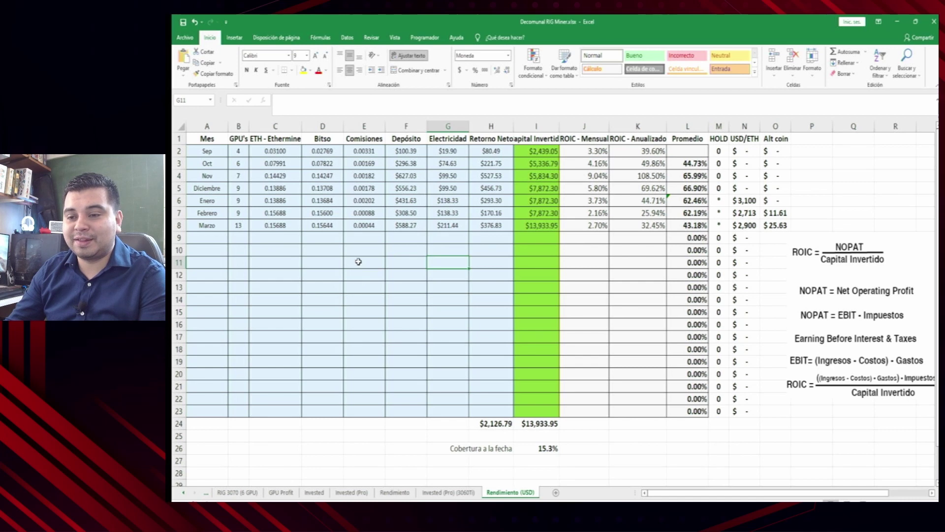
left_click_drag(297, 218, 294, 226)
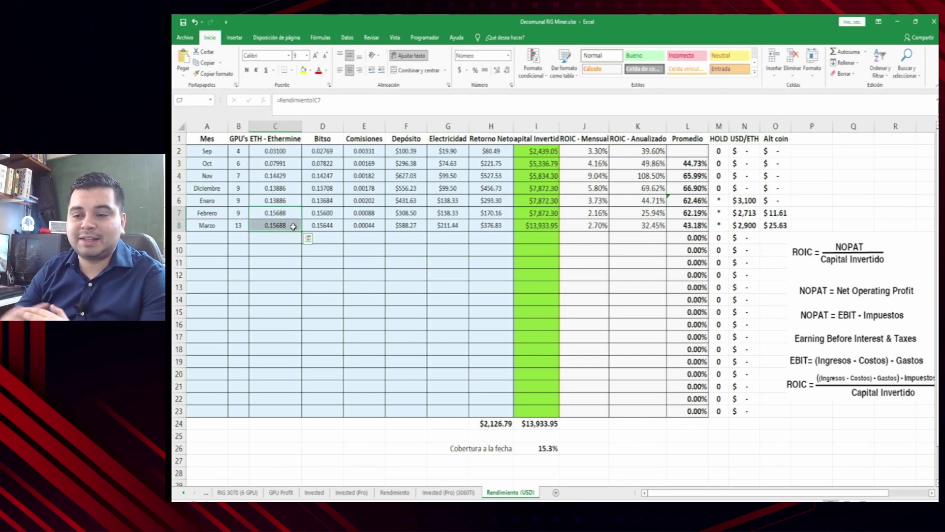
left_click(246, 224)
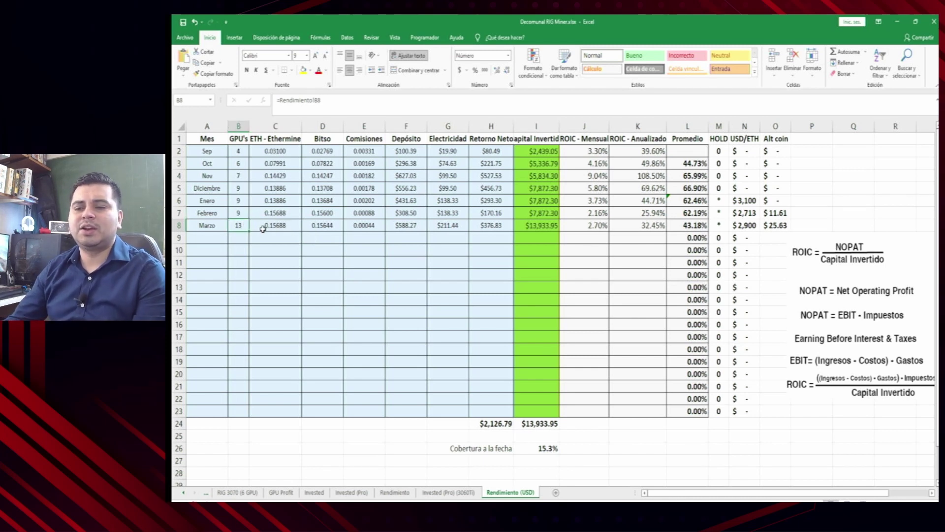
Examine March's ETH from Ethermine, Bitso amount, commissions, deposit and electricity cost.
left_click(261, 228)
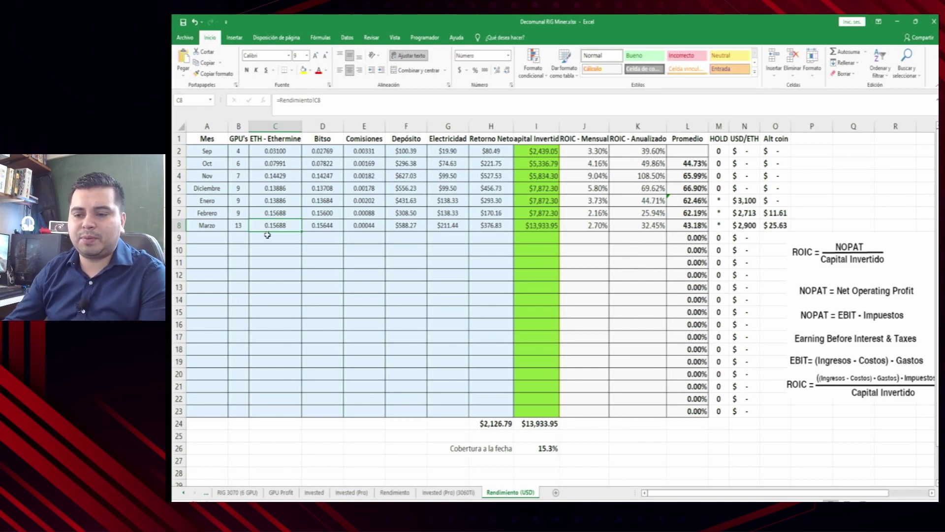
left_click(269, 235)
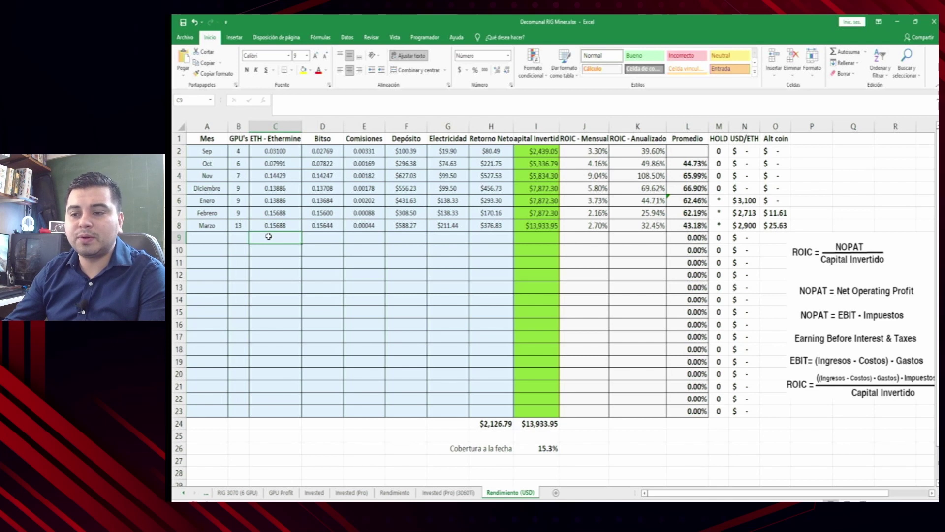
left_click(318, 228)
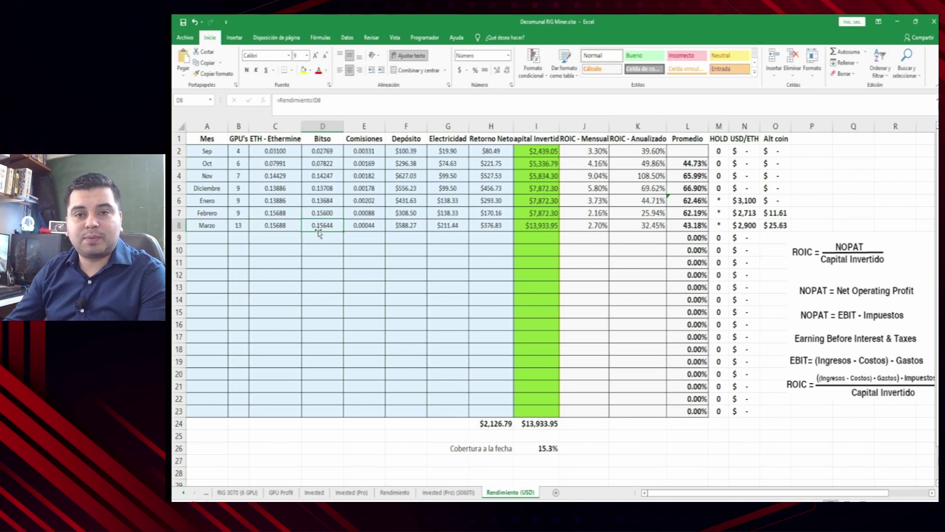
left_click(352, 231)
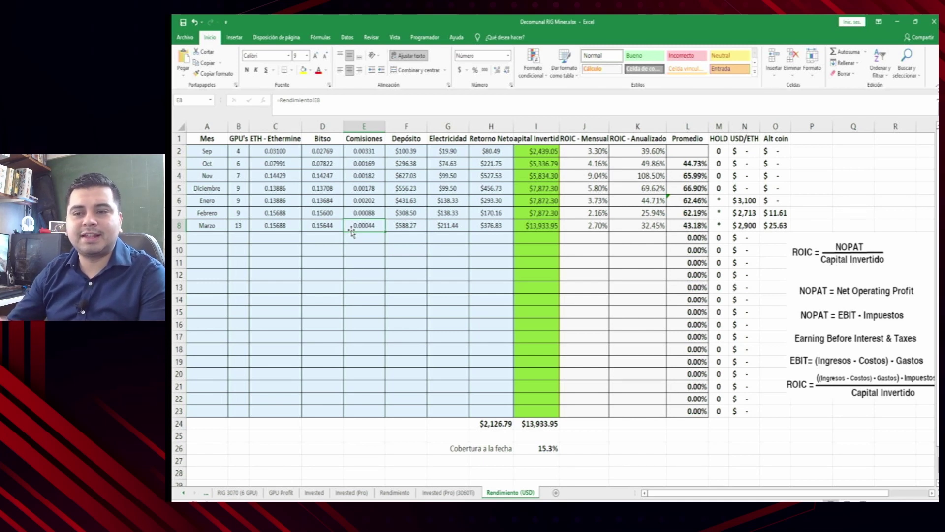
left_click(401, 228)
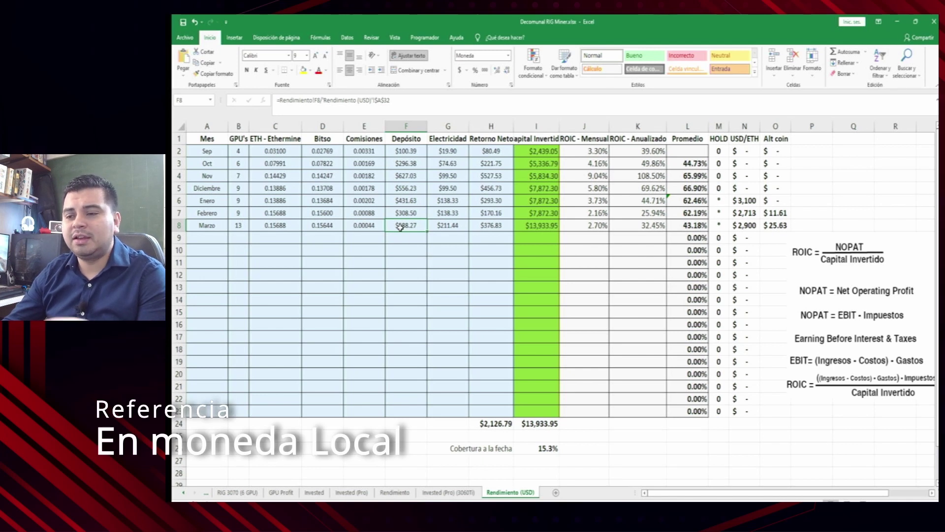
left_click(446, 226)
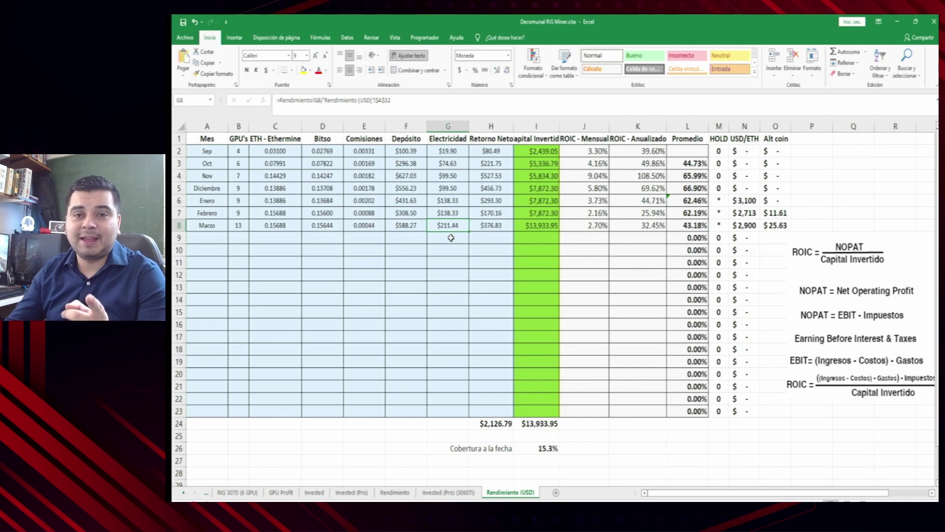
left_click(451, 238)
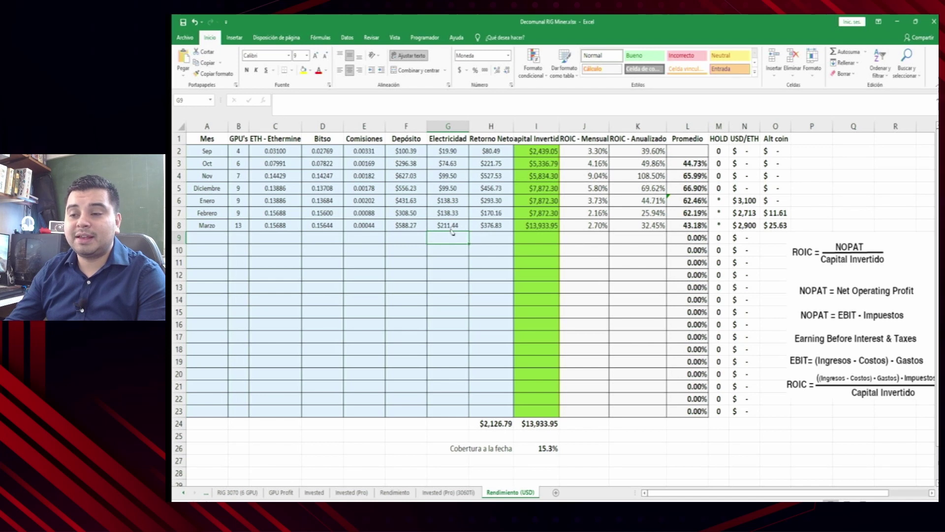
left_click(450, 224)
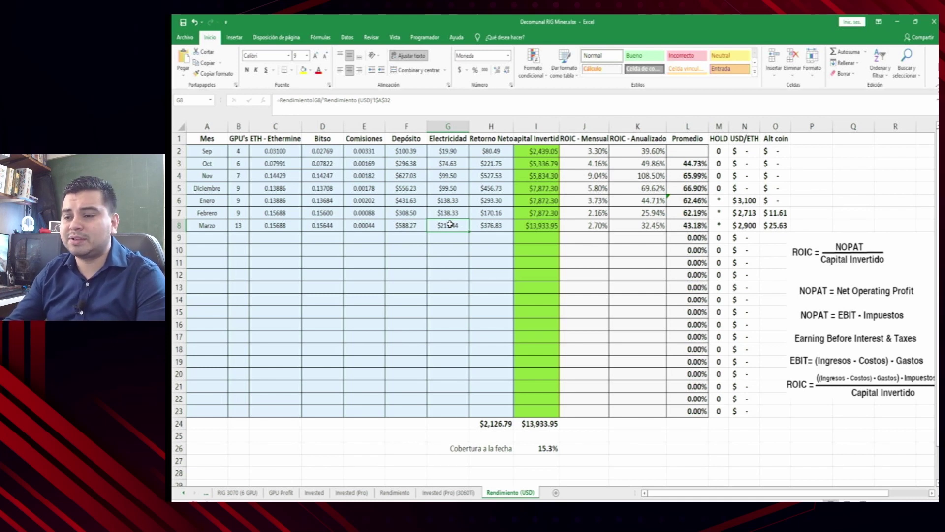
Check March's net return, invested capital, and monthly and annualized ROIC, including the formulas behind them.
left_click(486, 229)
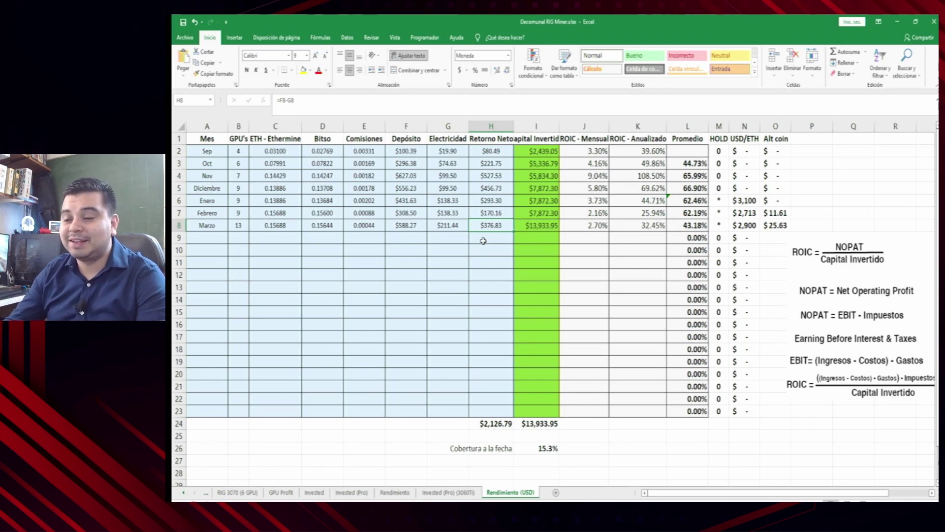
left_click(550, 228)
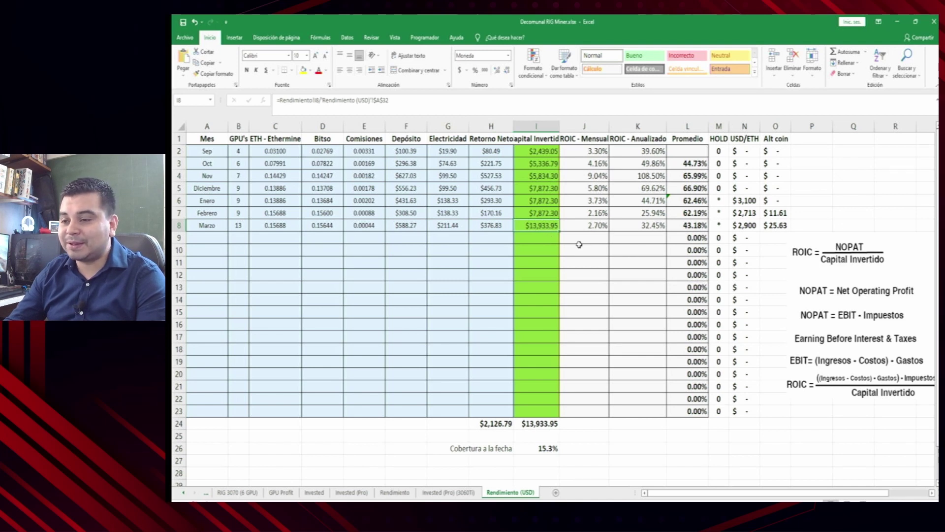
left_click(589, 228)
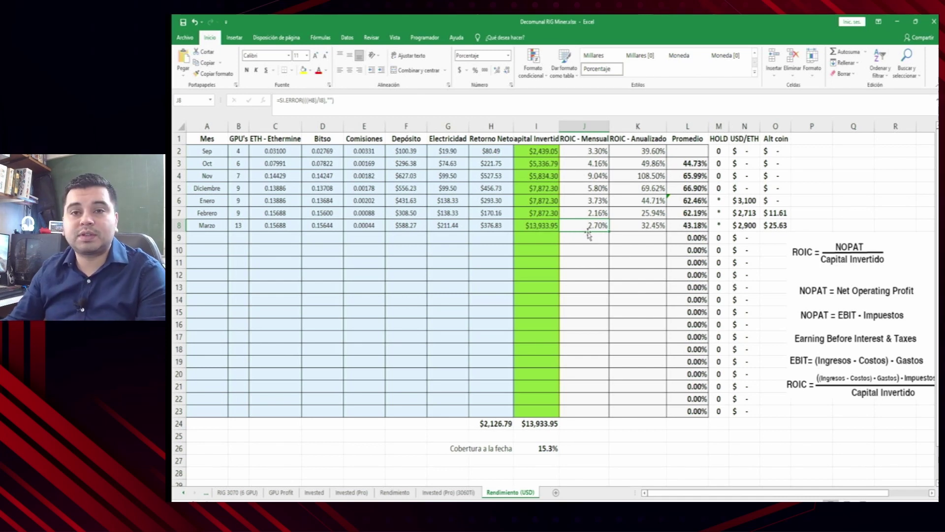
left_click(629, 225)
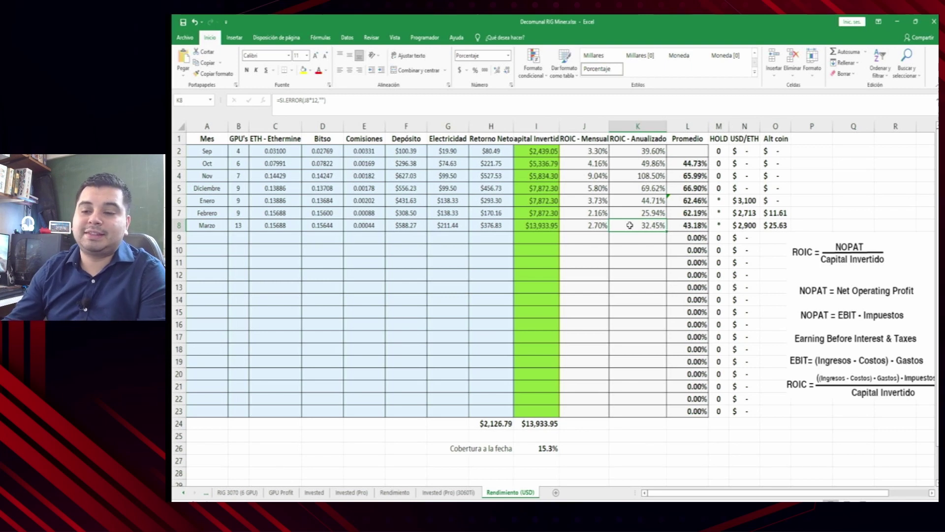
Compare the annualized ROIC of February and March against March's GPU count, invested capital and average ROIC.
left_click(537, 223)
left_click(238, 226)
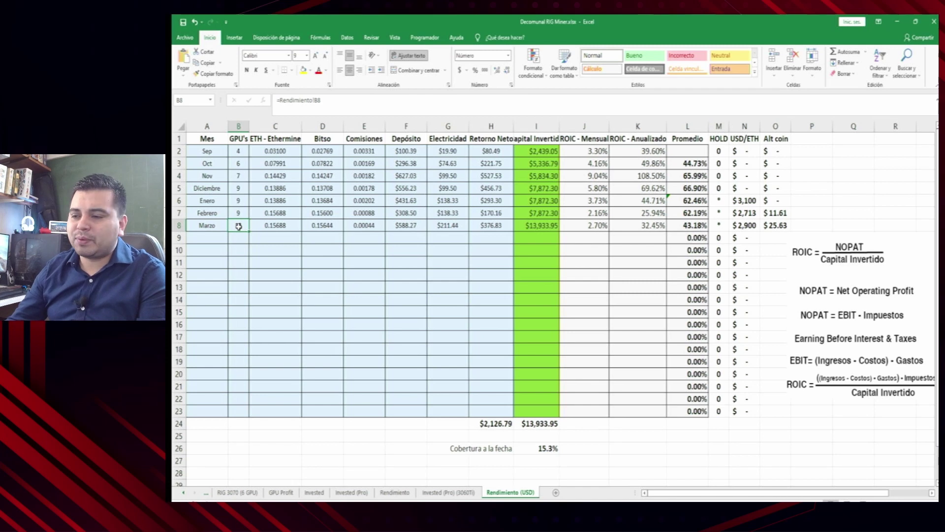
left_click(643, 227)
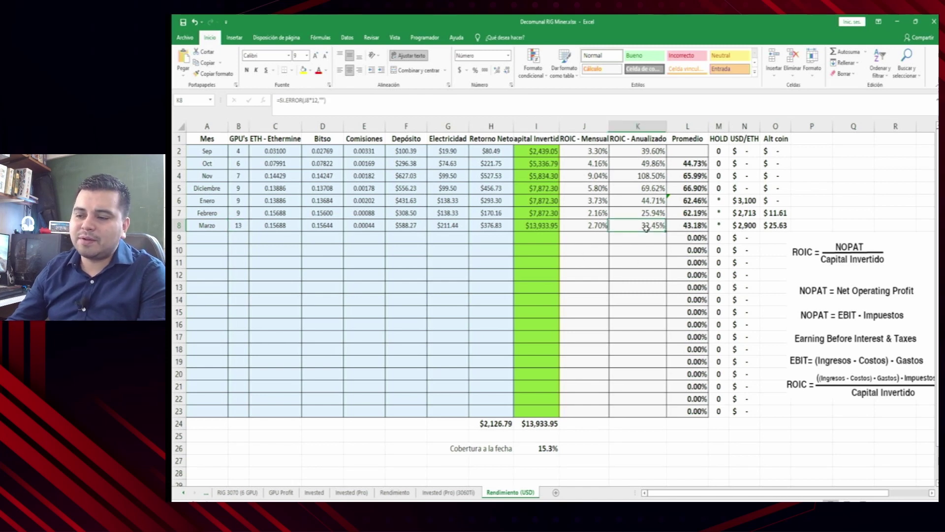
left_click(654, 217)
left_click(654, 222)
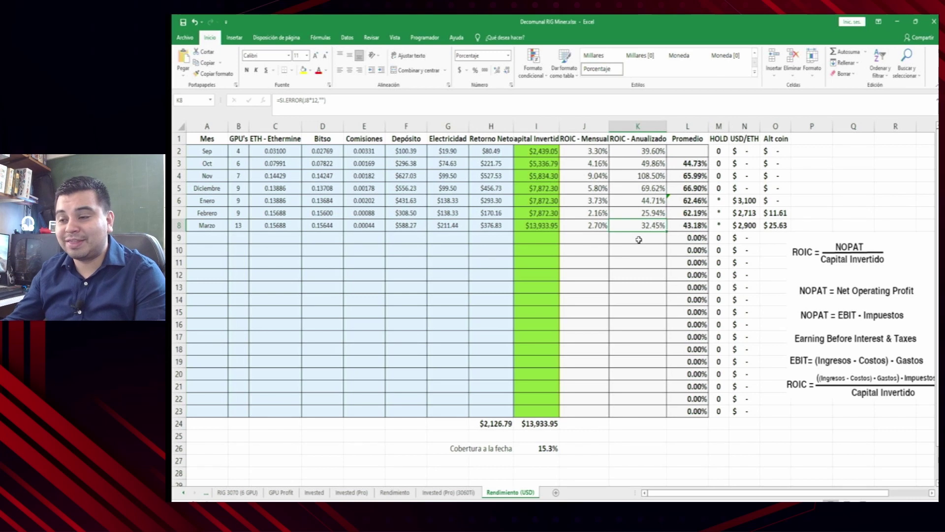
left_click(657, 213)
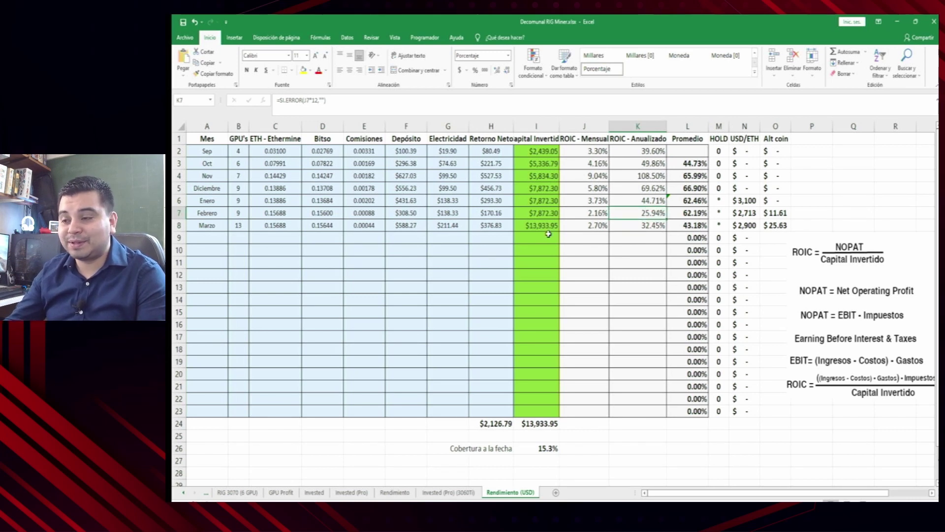
left_click(687, 225)
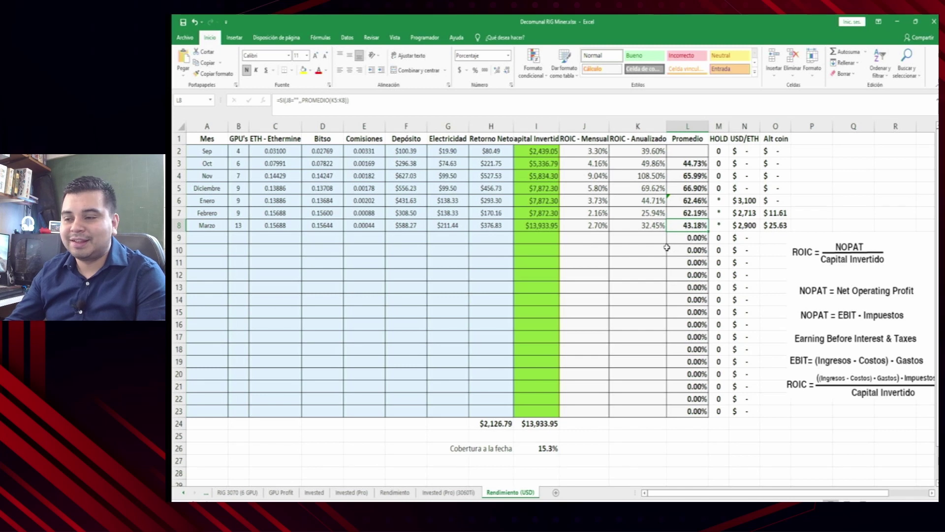
left_click(547, 225)
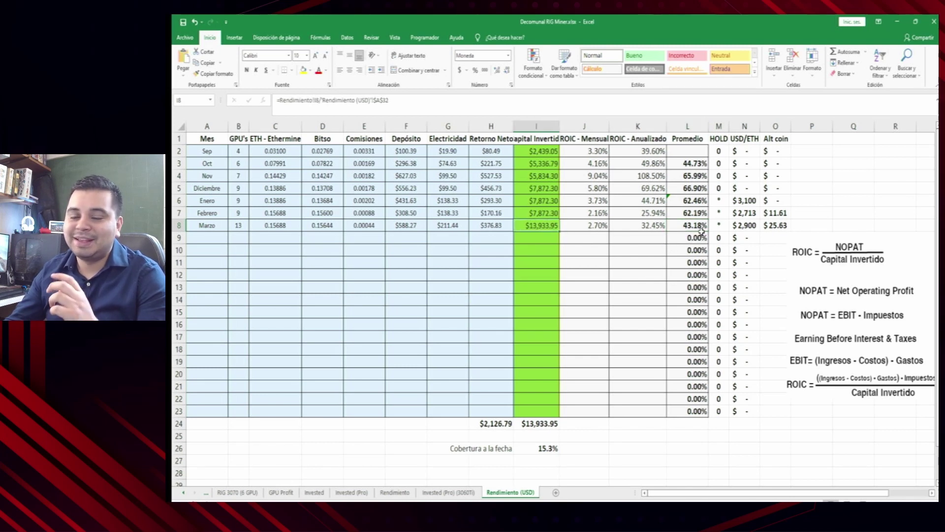
Check March's HOLD marker, USD/ETH price and Alt coin income.
left_click(716, 225)
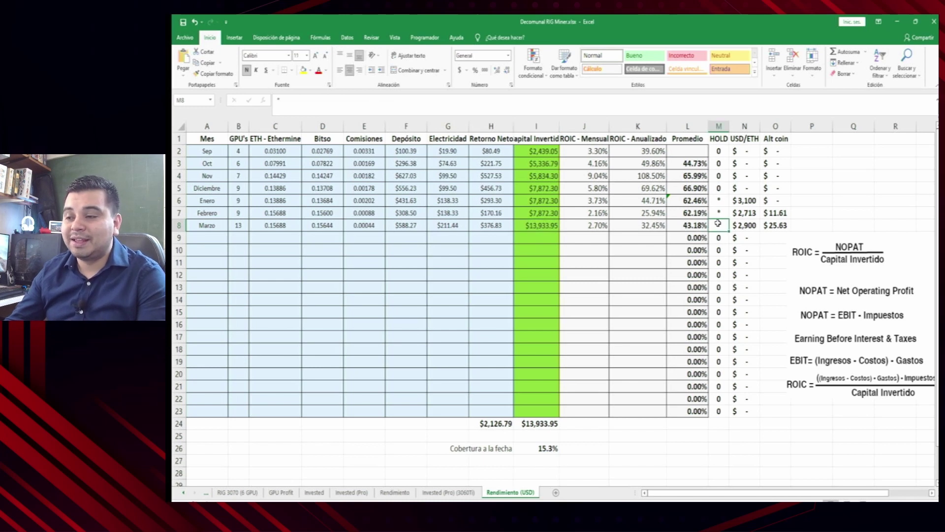
left_click(739, 224)
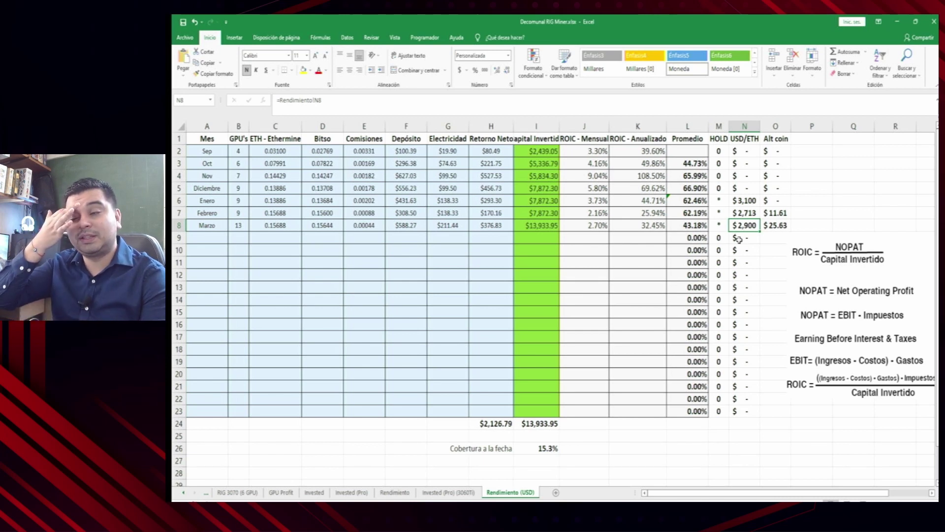
left_click(782, 223)
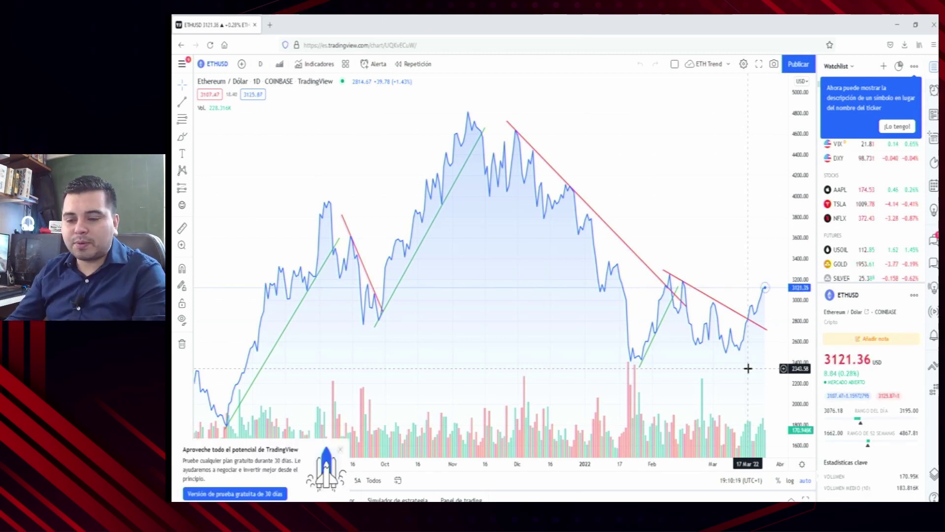
In TradingView, dismiss the free-trial offer and start a trend line at the 13 March 2022 low, about 2495 USD, on the ETHUSD chart.
left_click(340, 449)
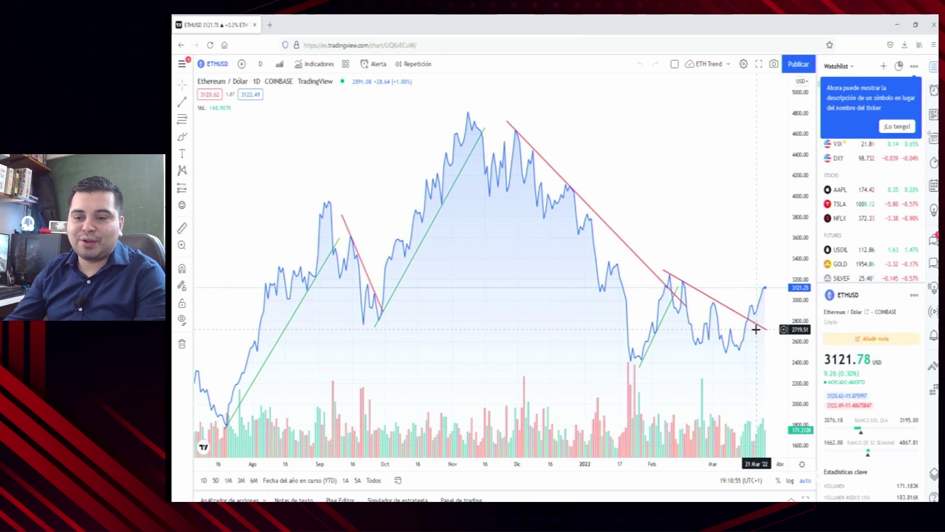
left_click(182, 103)
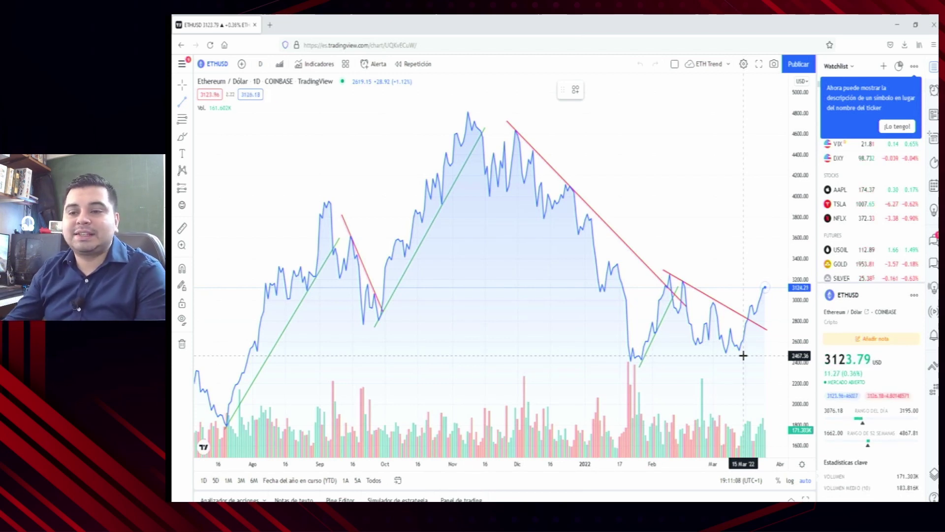
left_click(182, 102)
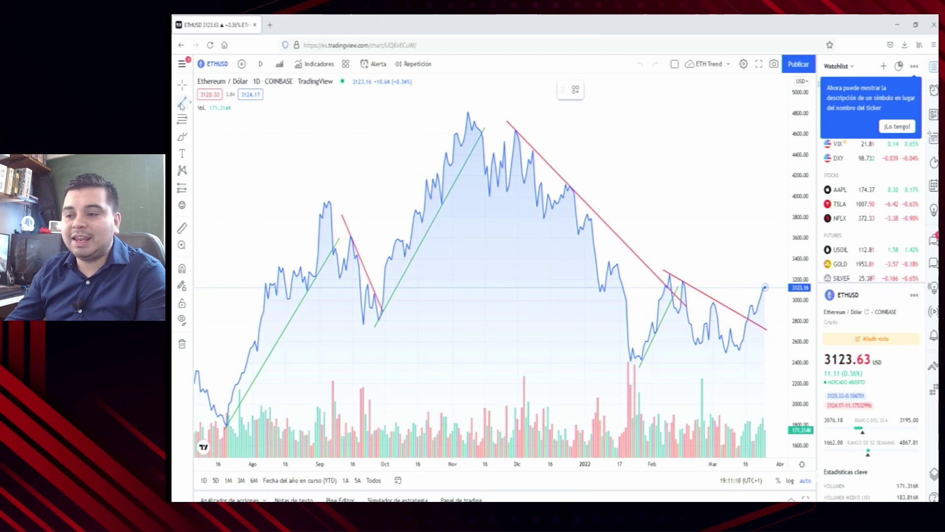
left_click(739, 353)
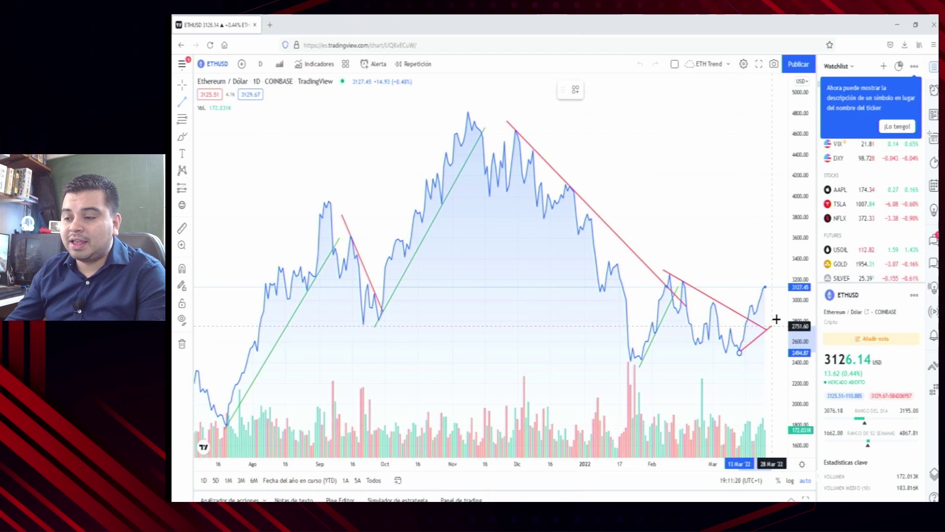